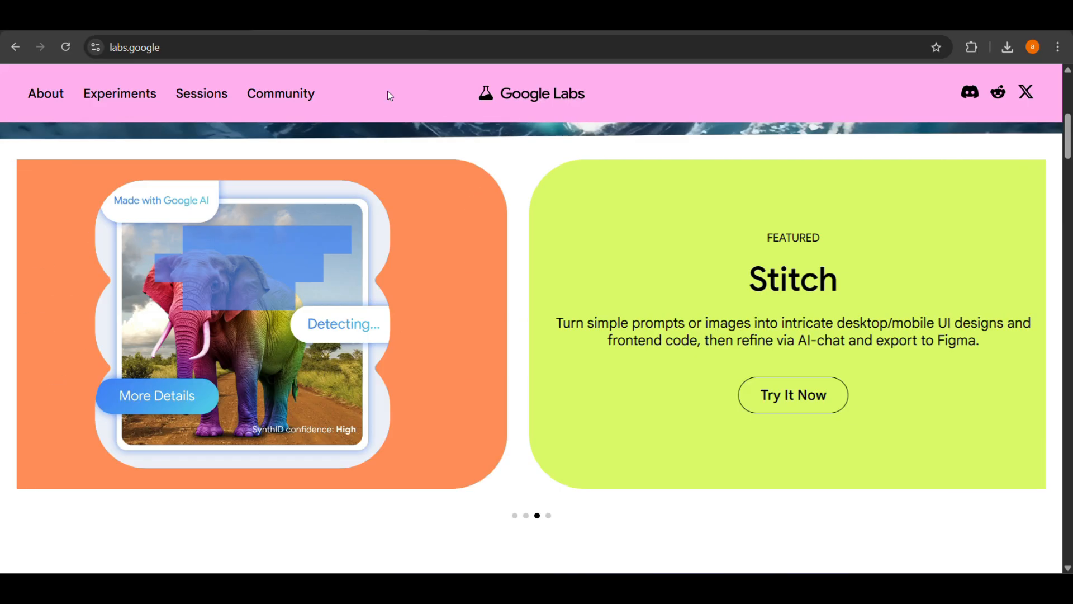
scroll(387, 90, down, 3)
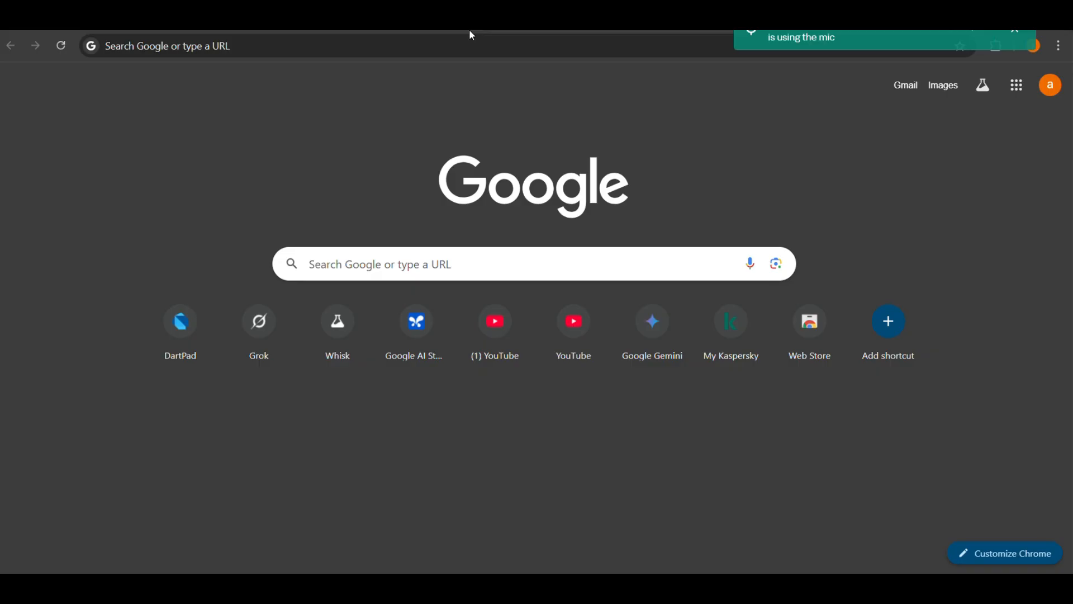
Search Google for "google whisk", open the Whisk result on labs.google/fx and enter the tool.
click(291, 43)
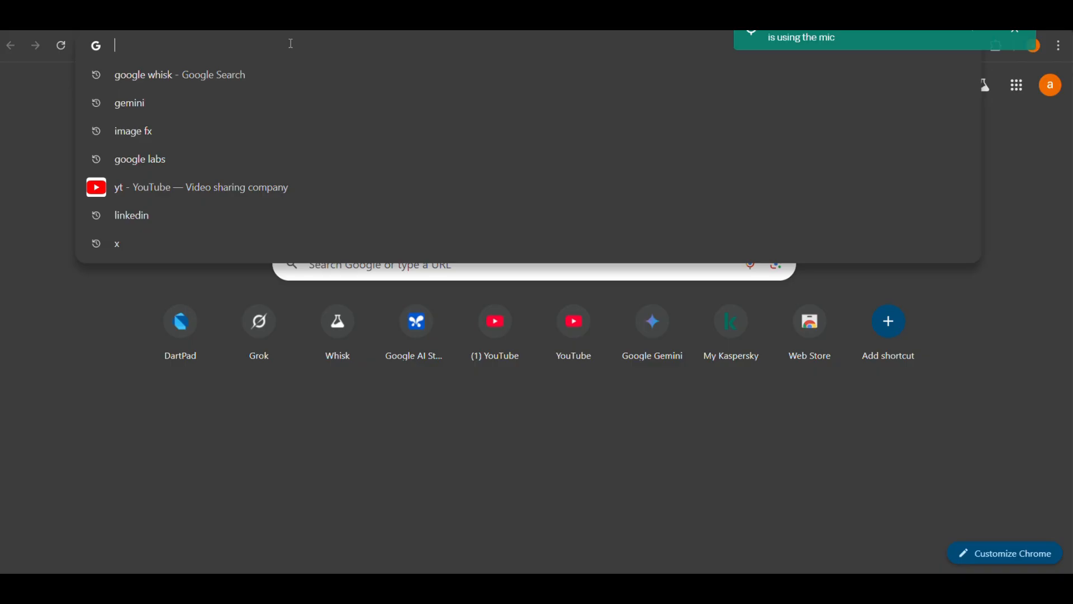
text(goog)
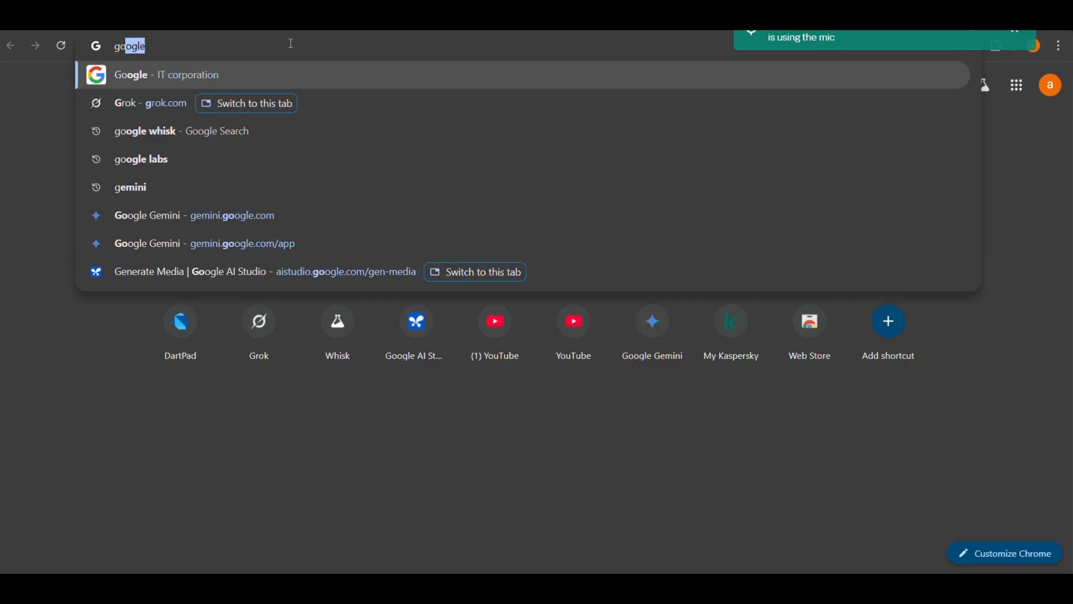
text(le w)
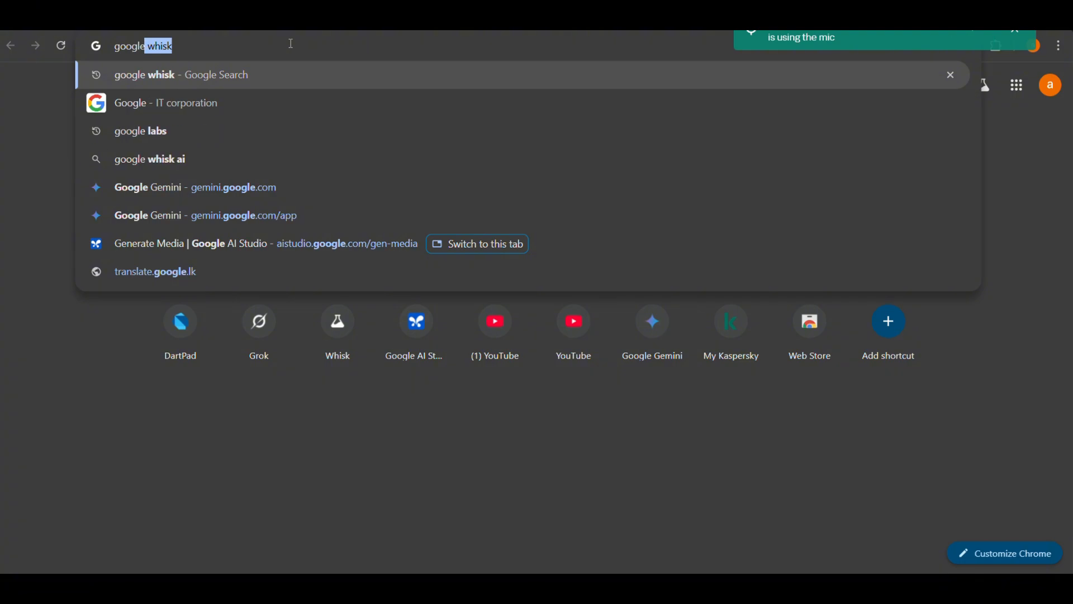
text(hisk)
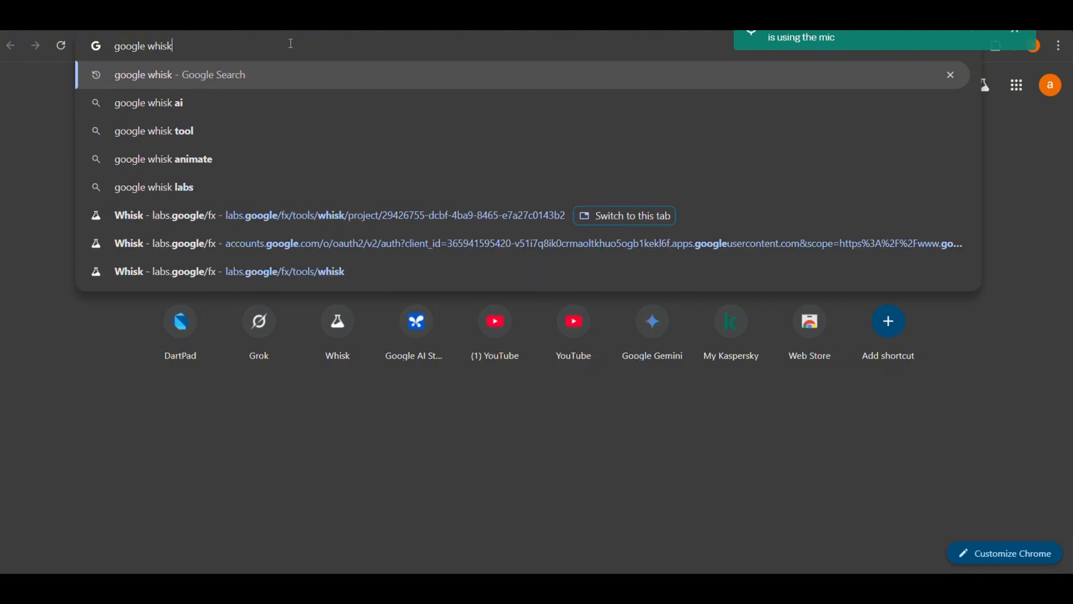
key(Return)
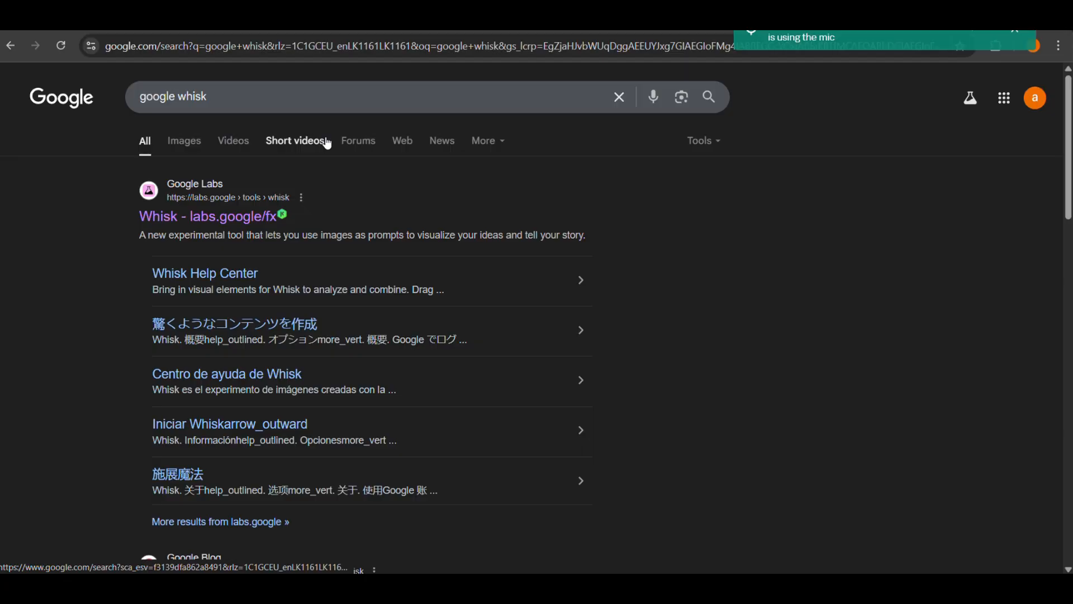
click(223, 223)
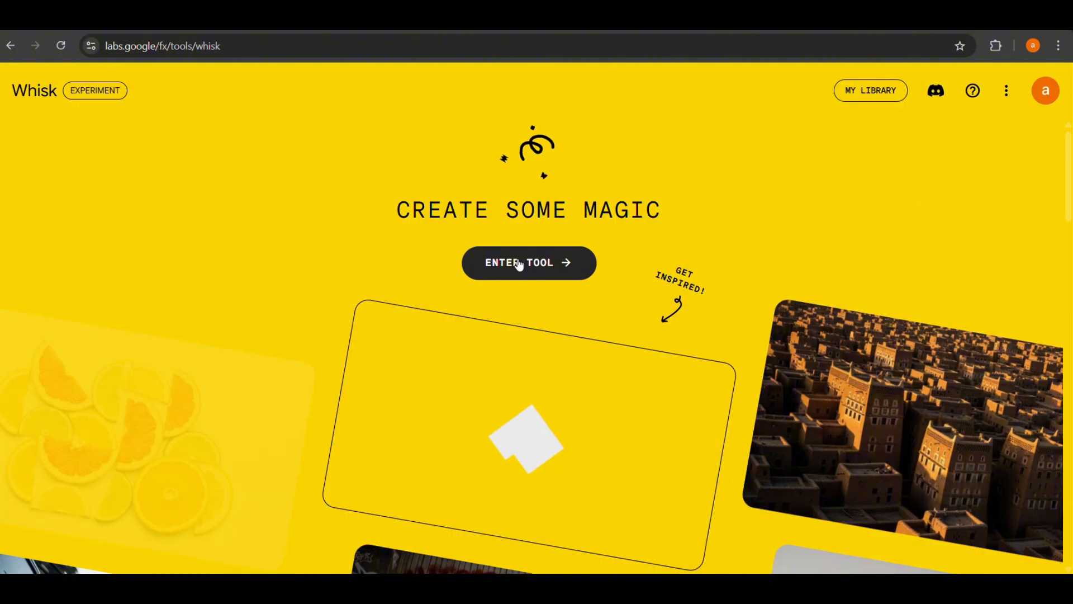
click(519, 263)
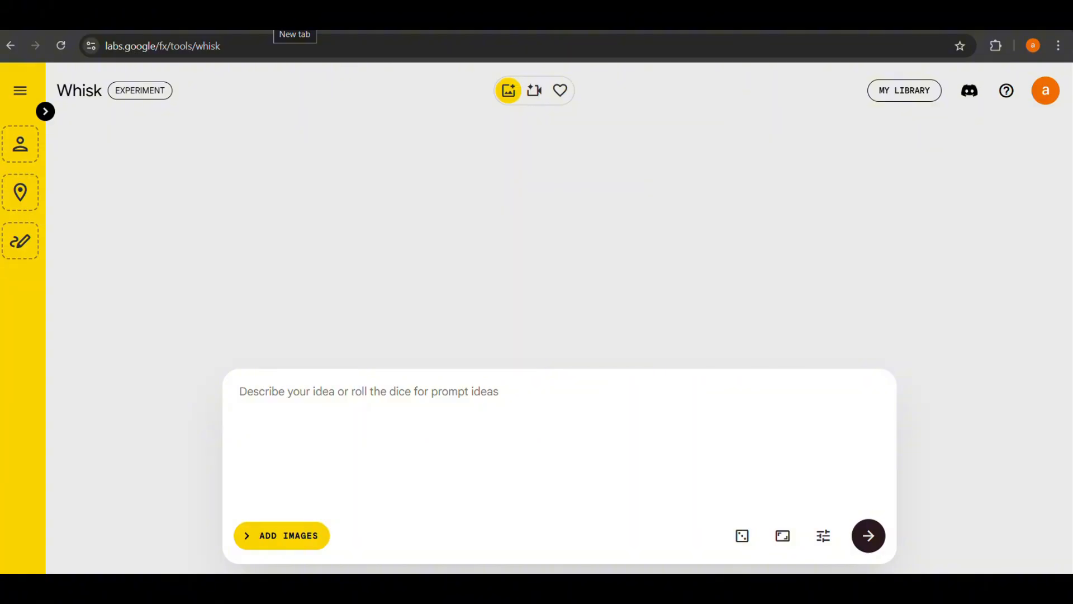
Open grok.com in a new tab and ask for a detailed, modern image-generation prompt for a New York City vlog YouTube thumbnail.
click(291, 20)
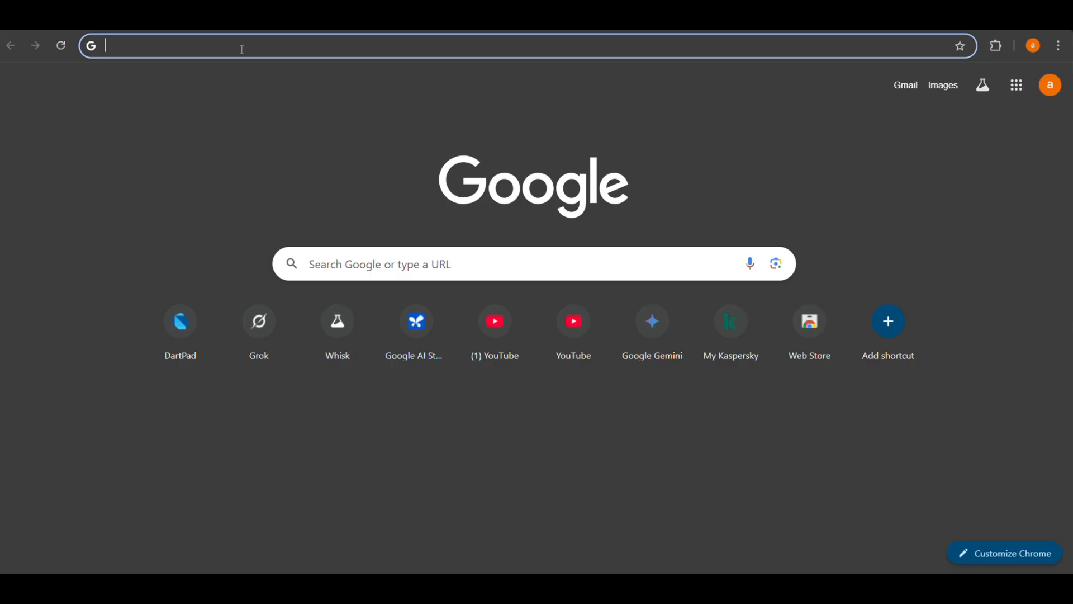
text(grok)
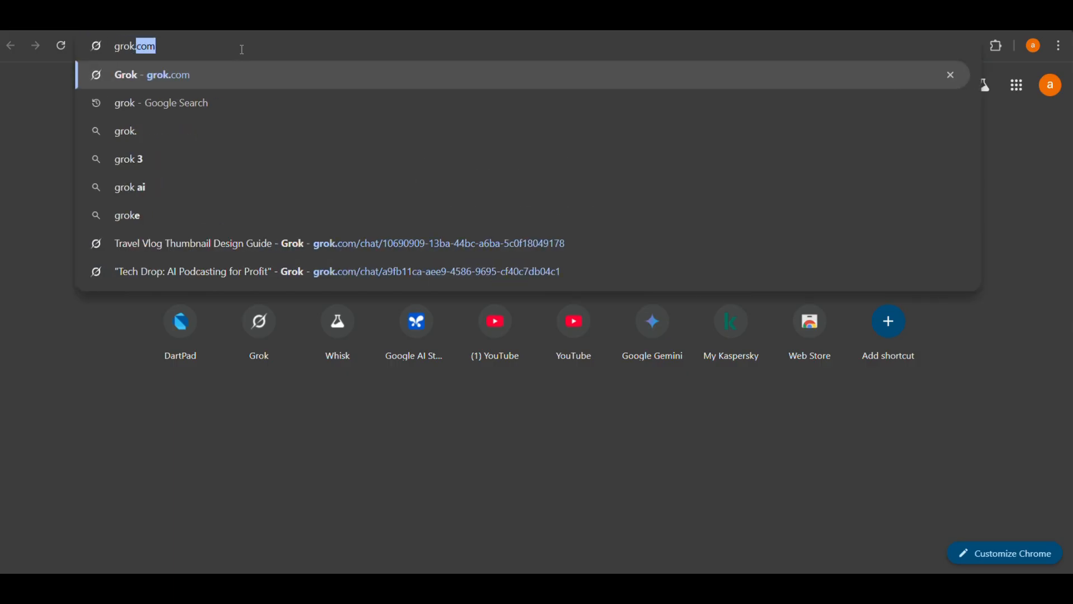
text(.com)
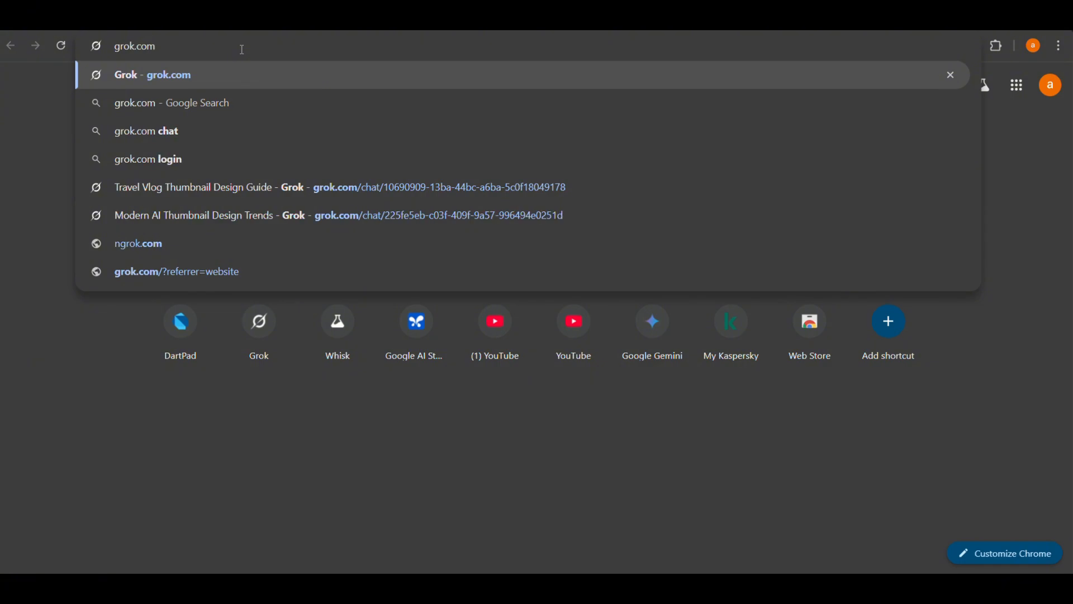
key(Return)
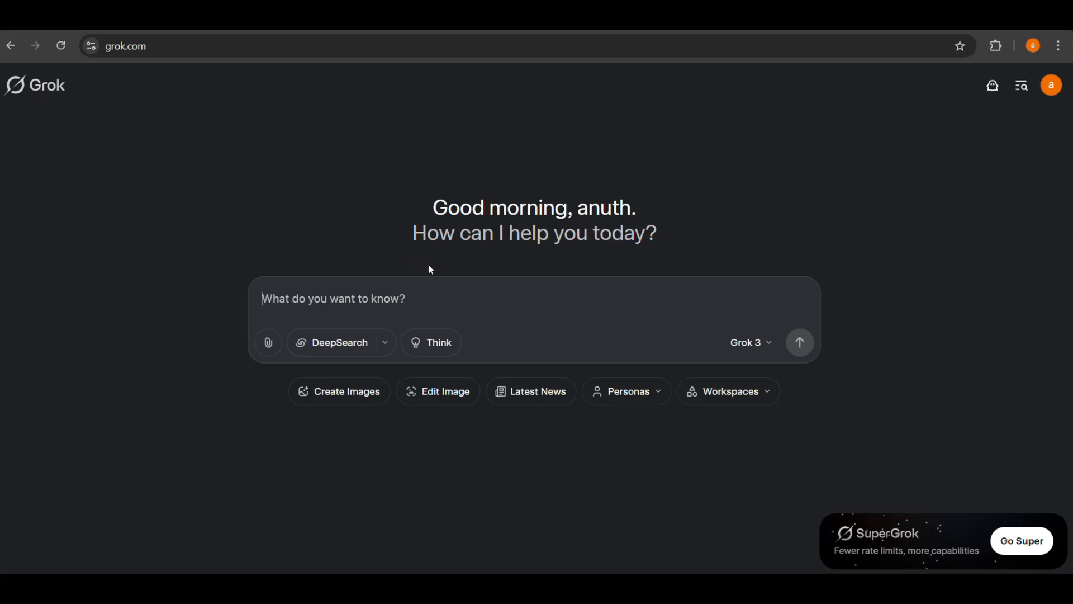
text(today i want to make a youtube thumbnail about new york city vlog using image genaration ai model please give me a detailed prompt with a modern idea to make this)
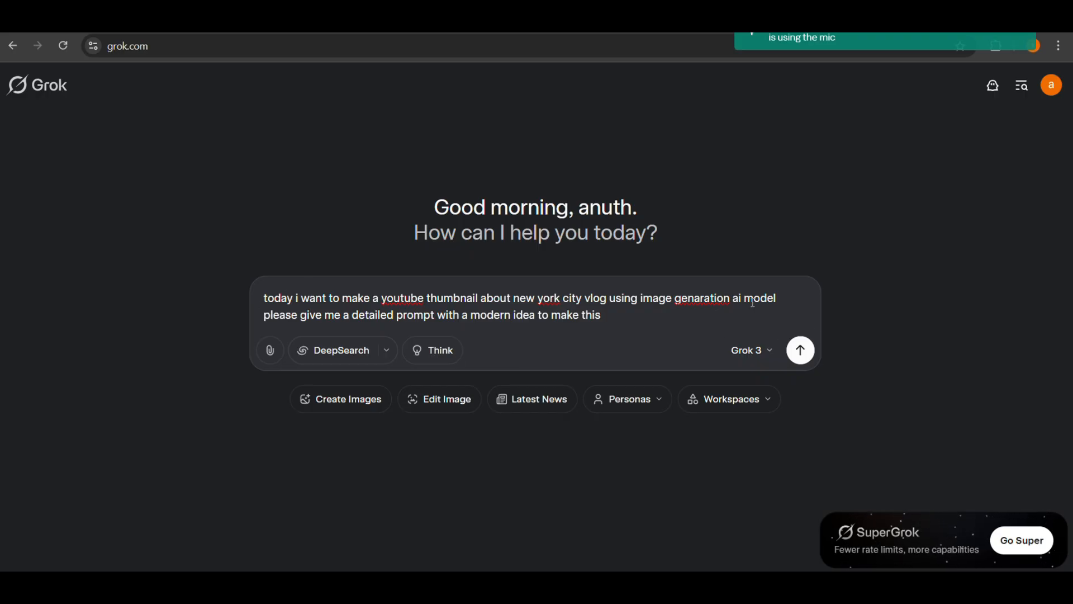
click(801, 351)
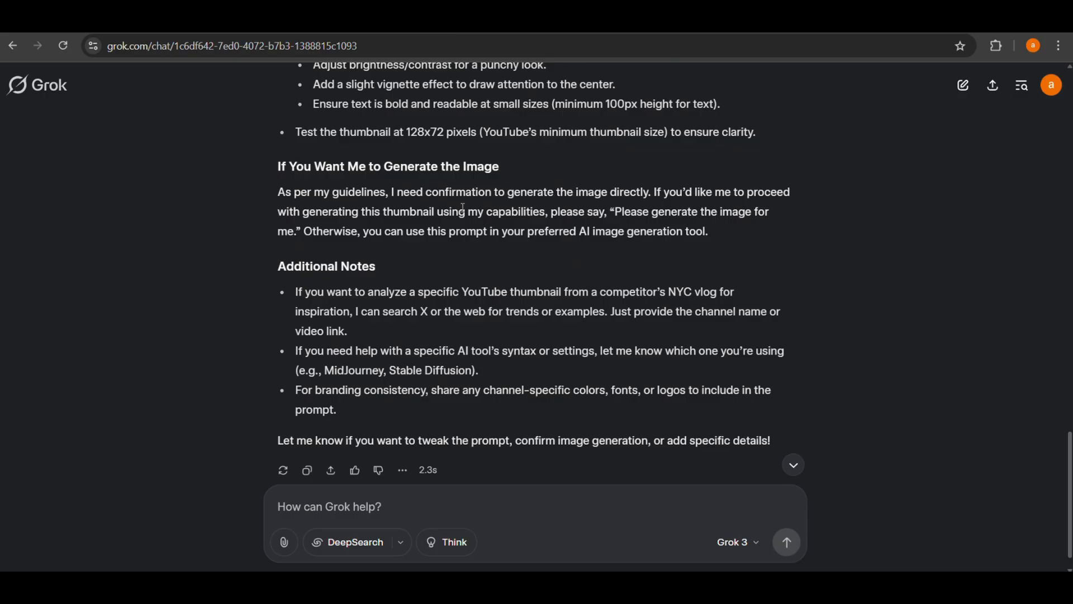
Review and copy Grok's full reply, switch back to Whisk and paste it as the image prompt.
scroll(463, 208, up, 20)
scroll(460, 207, up, 3)
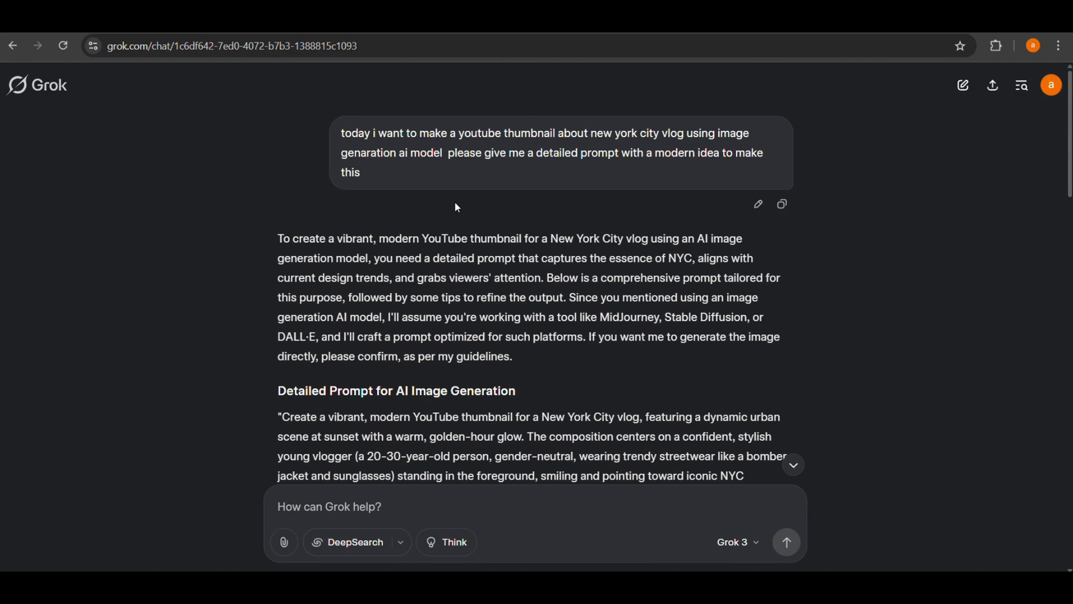
scroll(455, 201, down, 20)
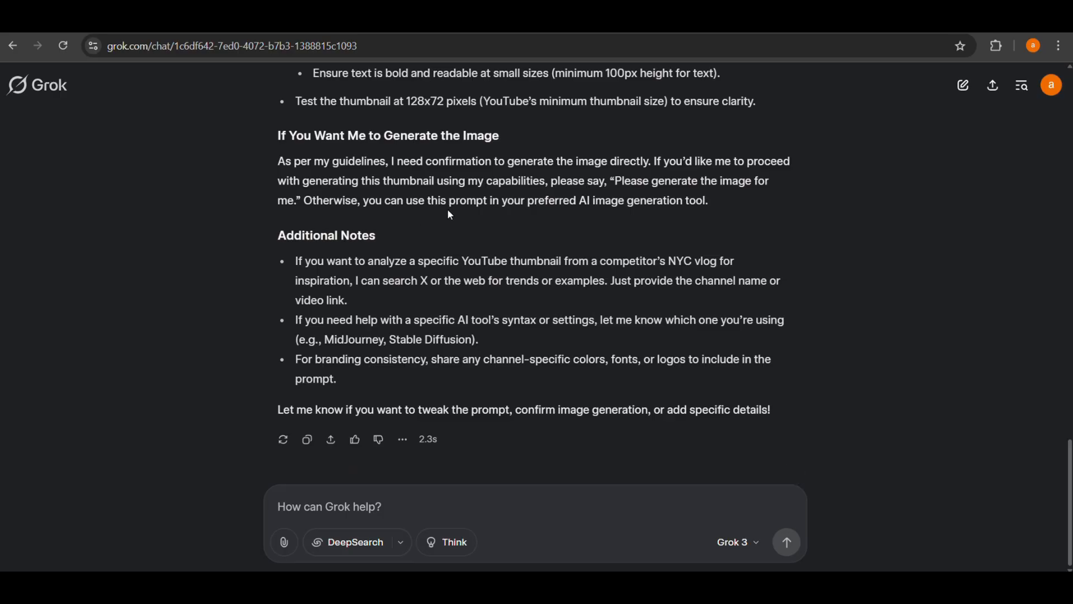
click(308, 441)
click(196, 21)
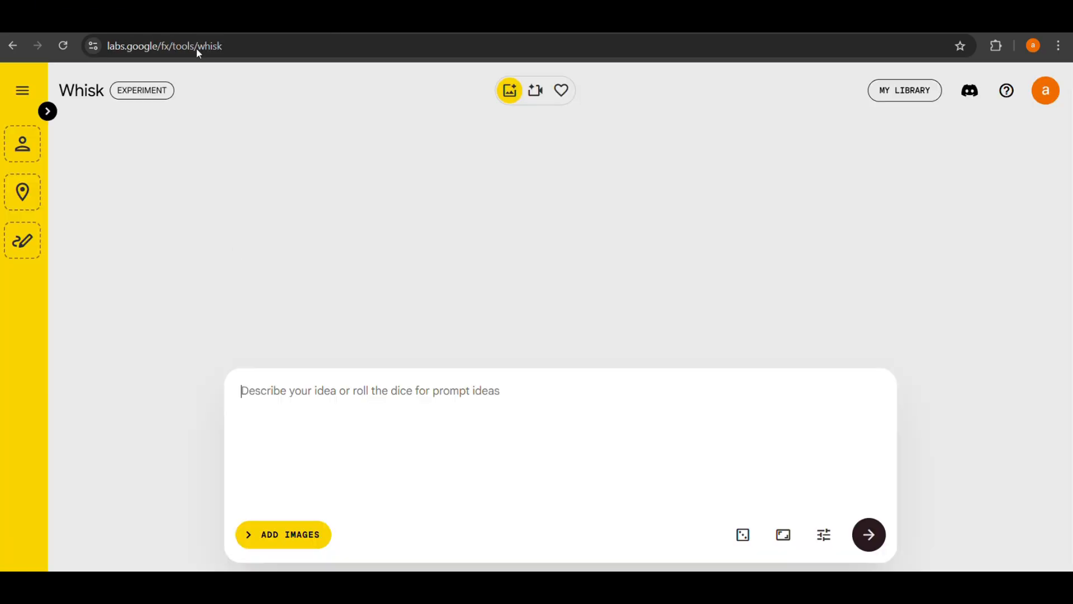
right_click(270, 394)
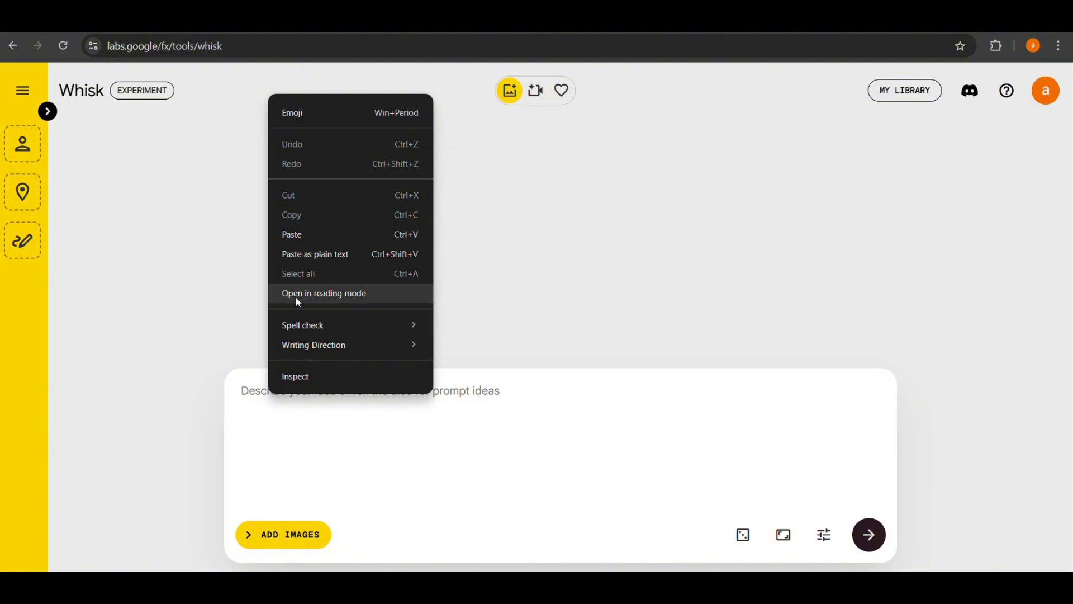
click(313, 233)
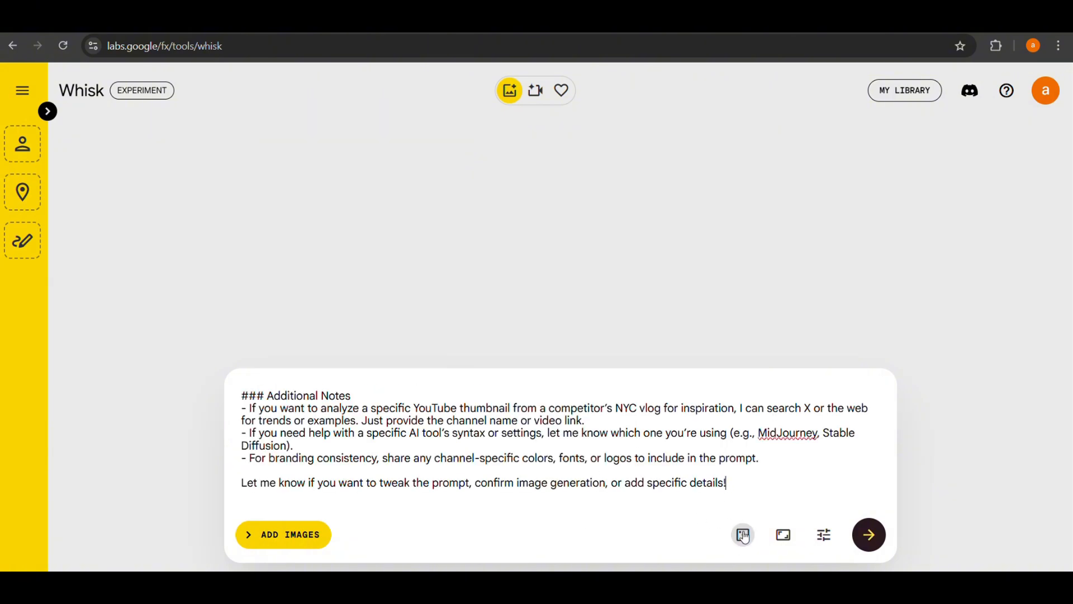
Roll the dice several times to replace the prompt with random prompt ideas.
click(744, 536)
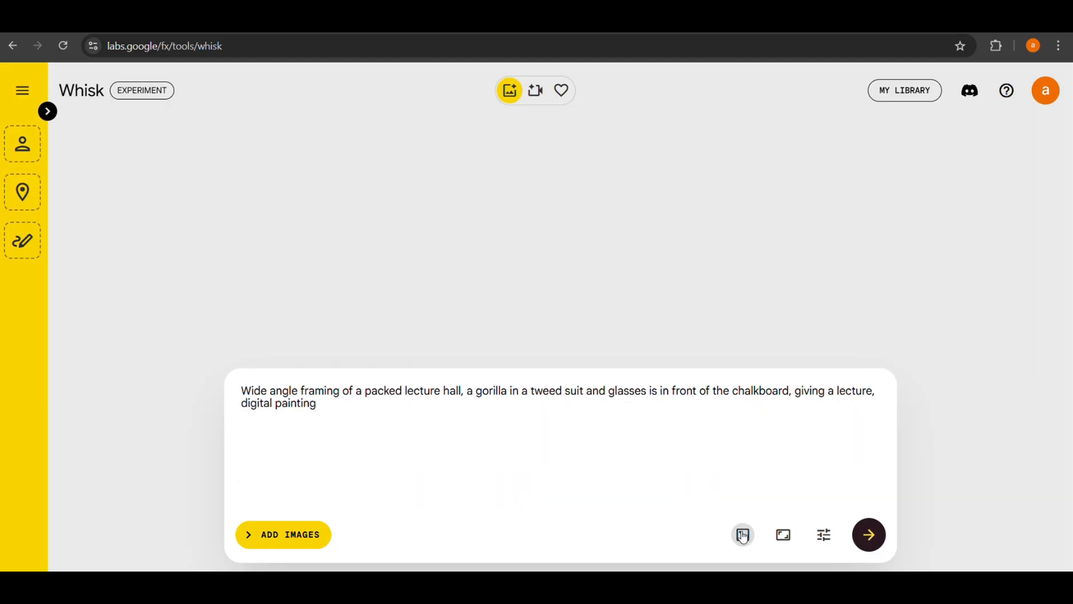
click(744, 536)
click(744, 536)
click(744, 535)
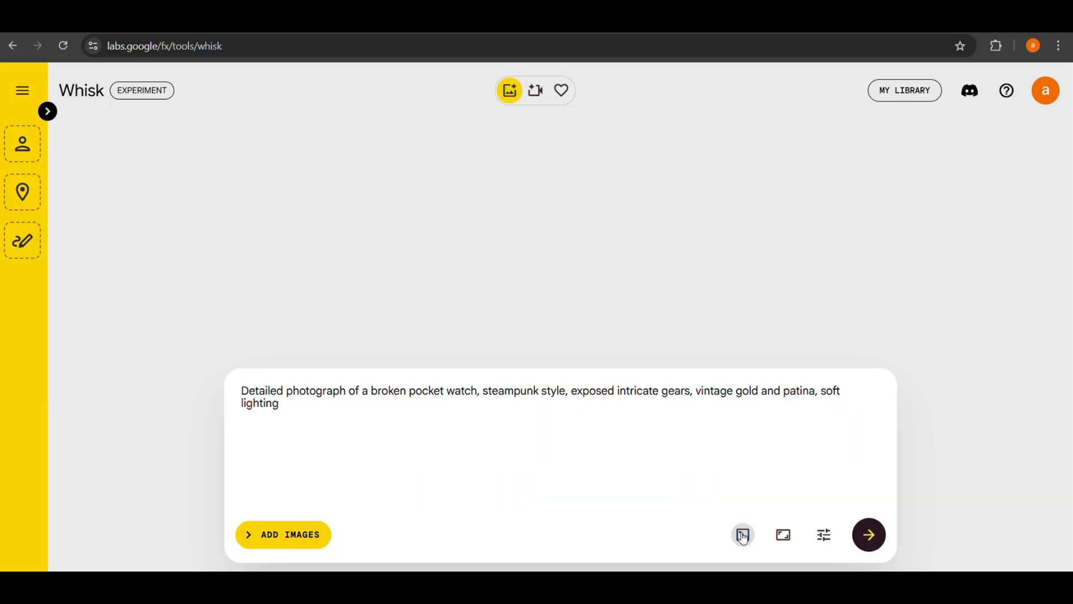
Clear the random idea from the prompt box and paste Grok's copied reply in again.
drag(242, 391, 342, 456)
key(BackSpace)
right_click(291, 399)
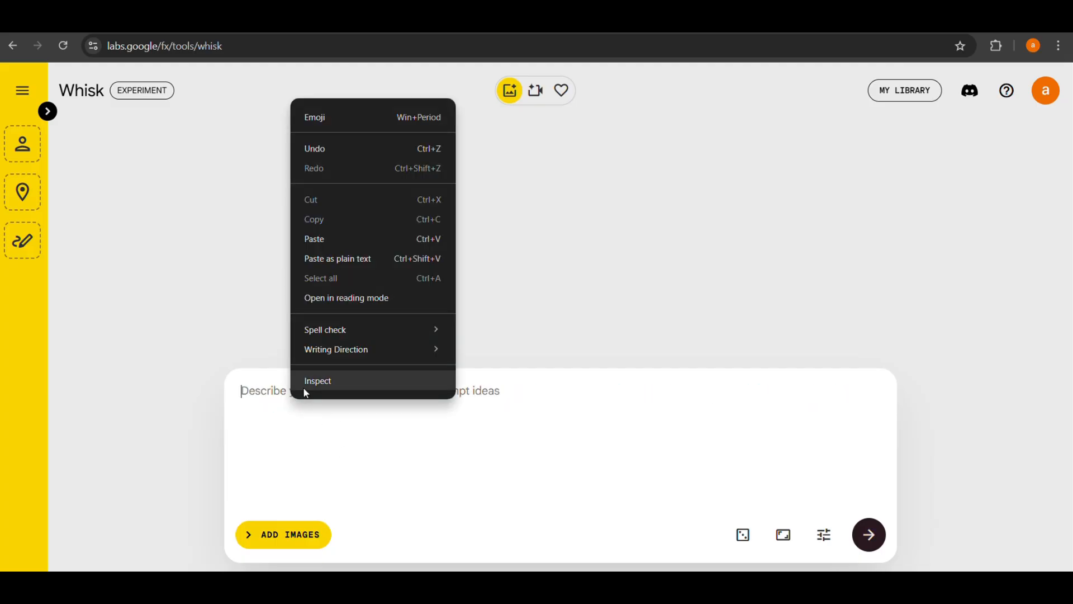
click(337, 239)
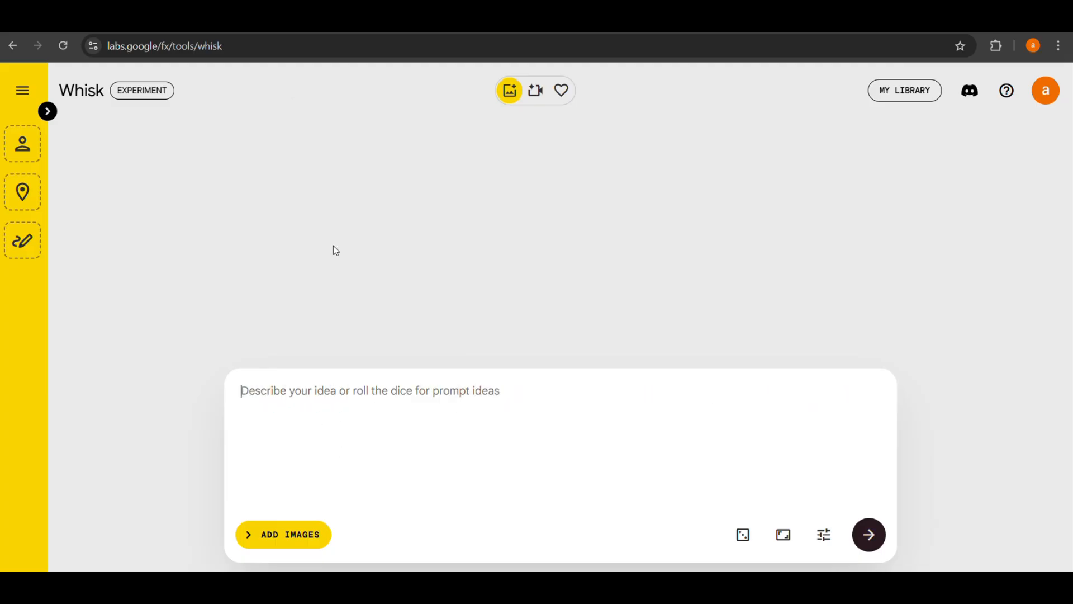
Try the 1:1 square and 9:16 portrait aspect ratios, and settle on 16:9 landscape.
click(785, 551)
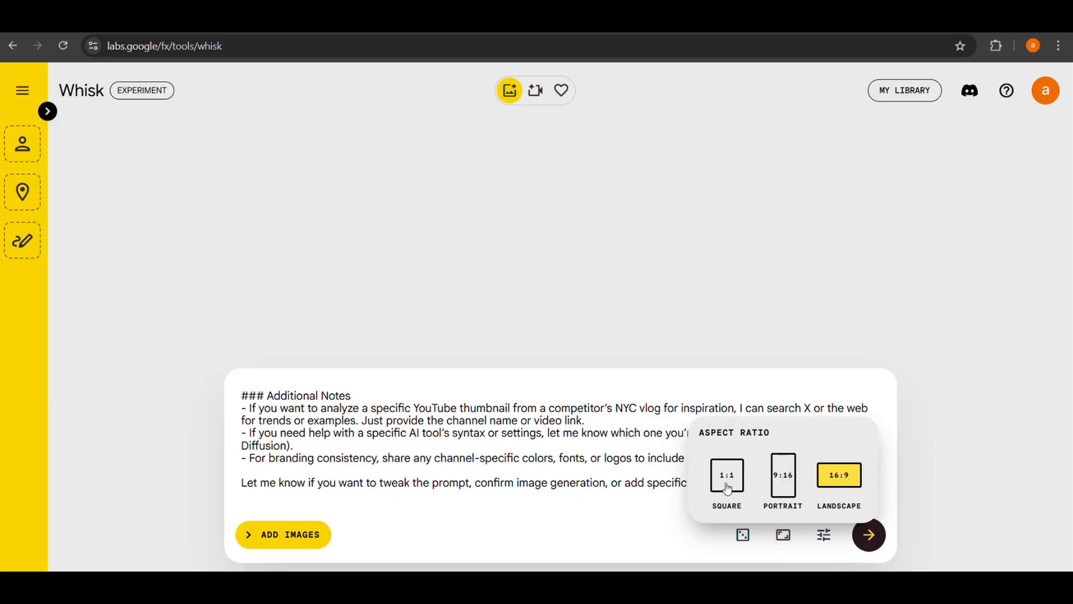
click(727, 485)
click(784, 492)
click(830, 491)
Lock the seed in the generation settings, and try the Quality model before switching back to Best Quality.
click(817, 545)
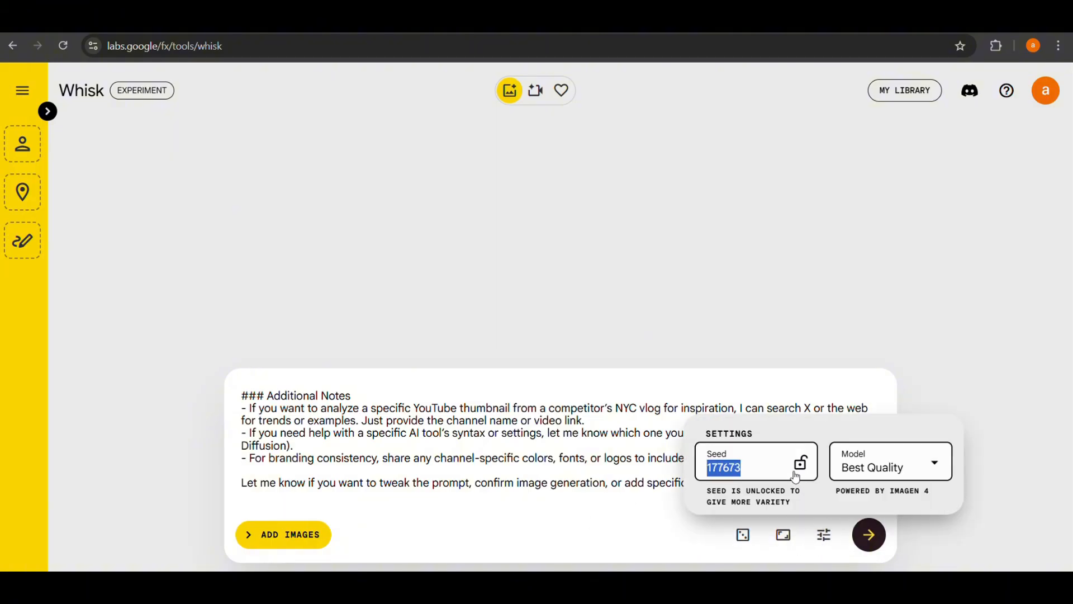
click(760, 471)
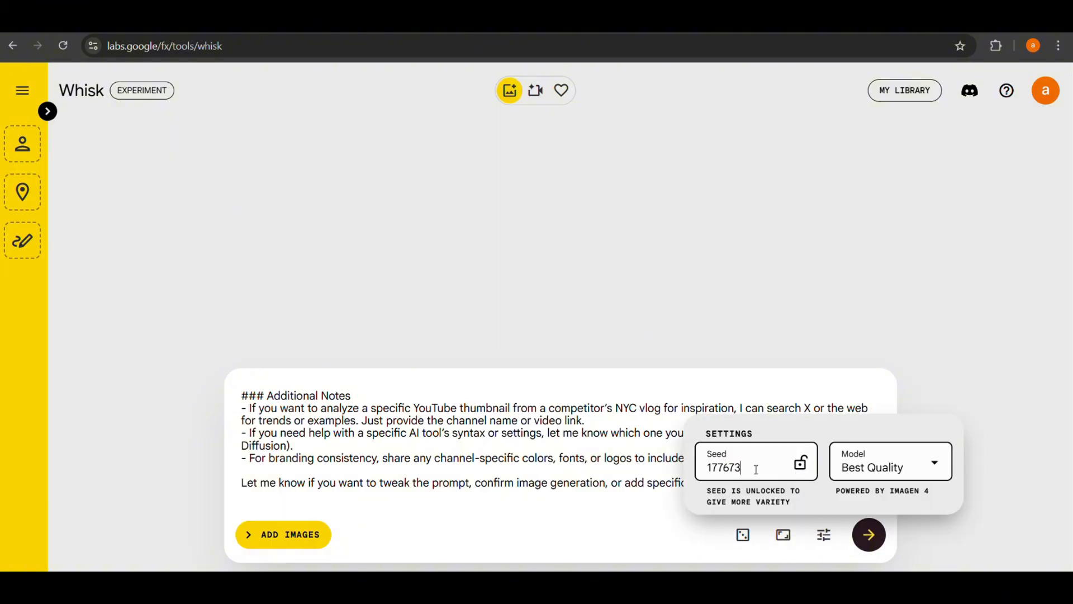
click(801, 466)
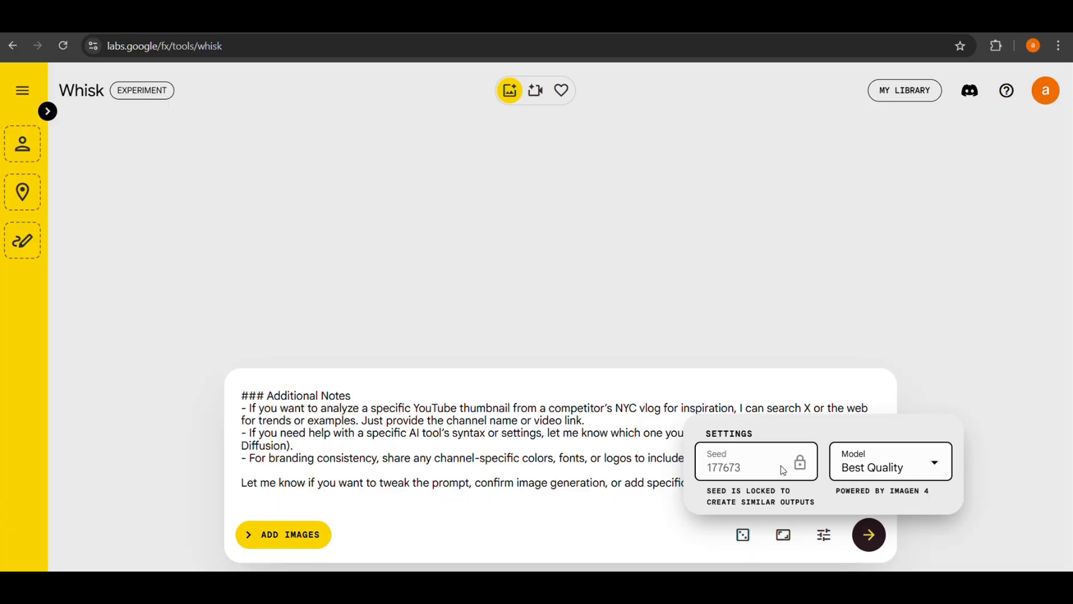
click(901, 473)
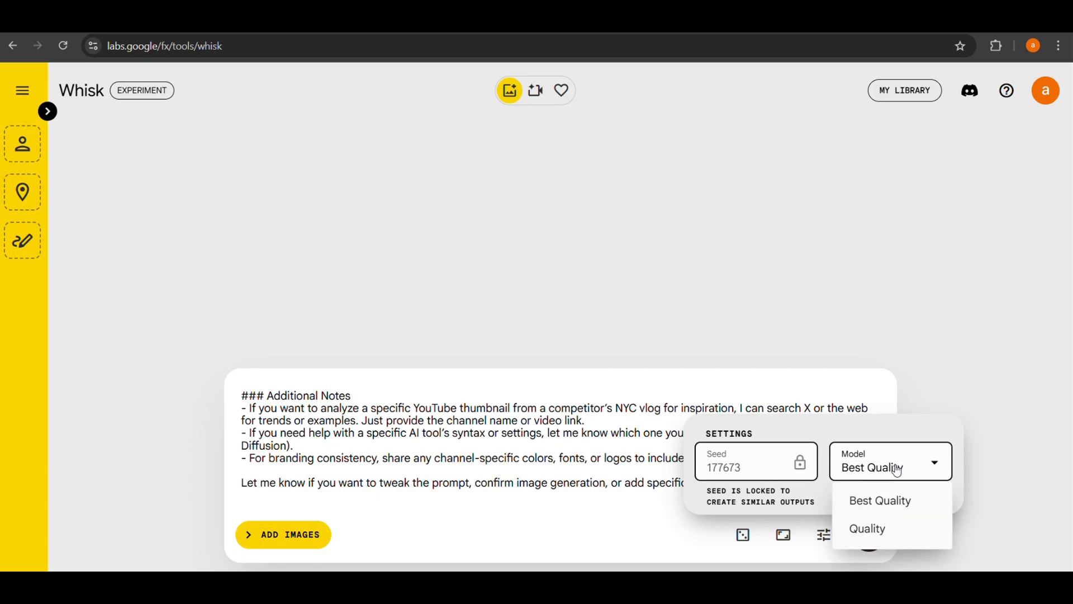
click(882, 528)
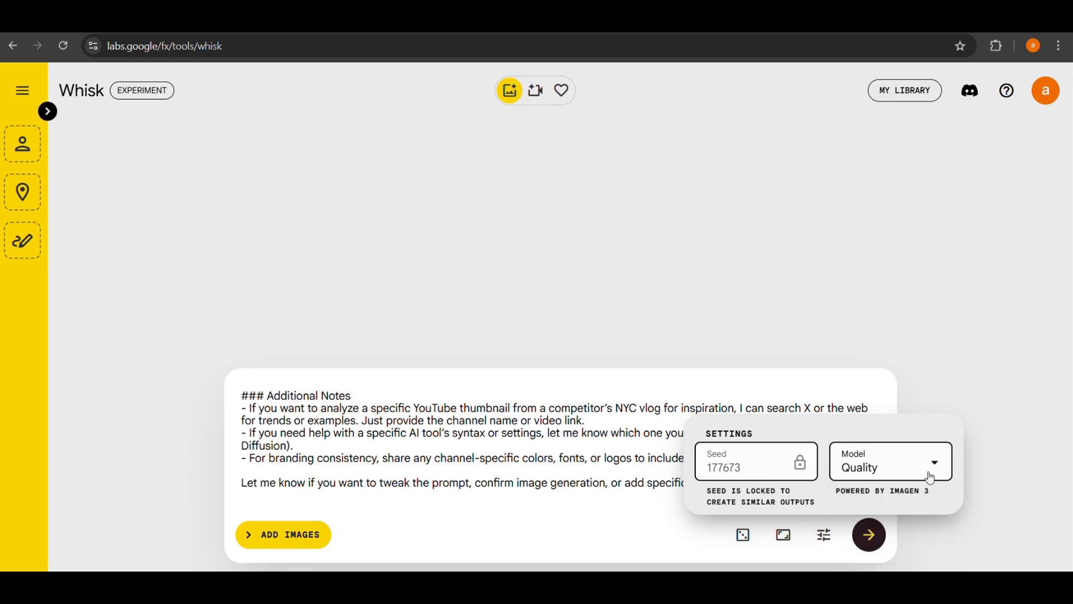
click(935, 479)
click(899, 498)
click(611, 557)
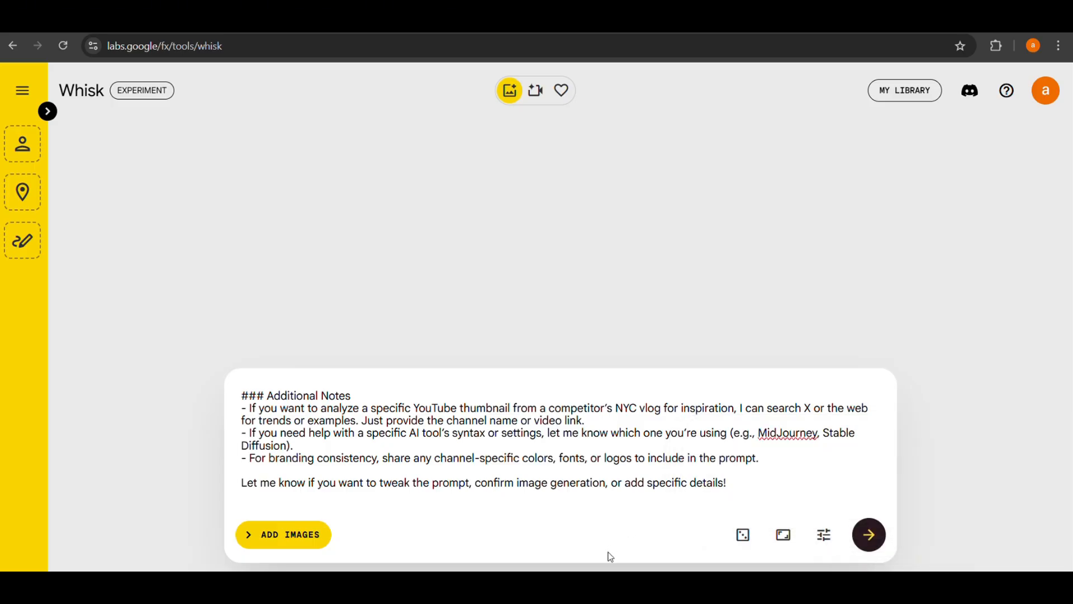
Generate the images from the prompt and view both NYC vlog thumbnails enlarged, closing each preview.
click(864, 539)
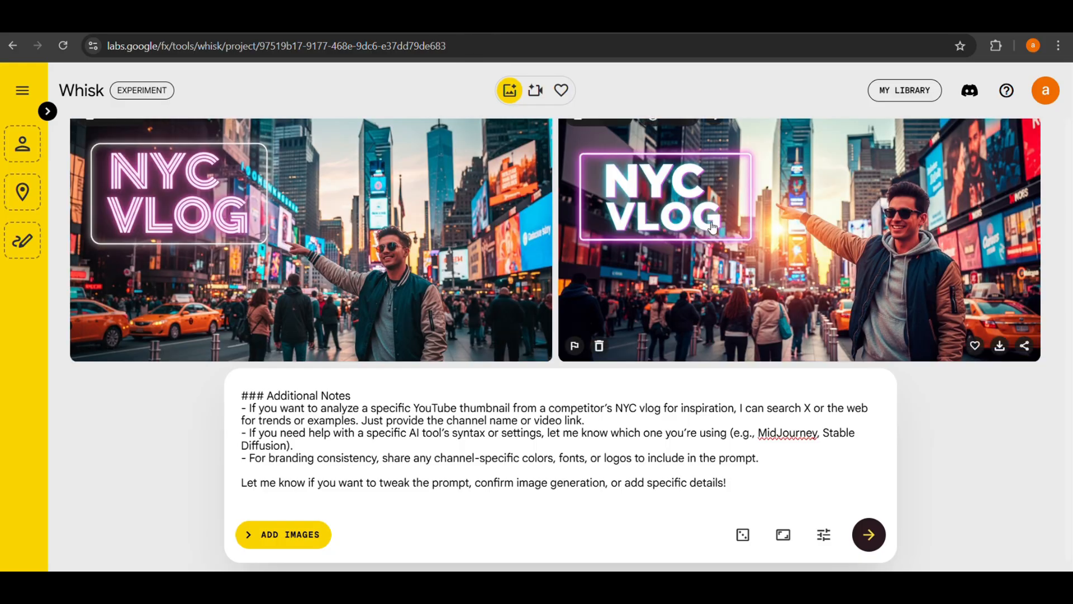
scroll(889, 266, up, 1)
click(883, 262)
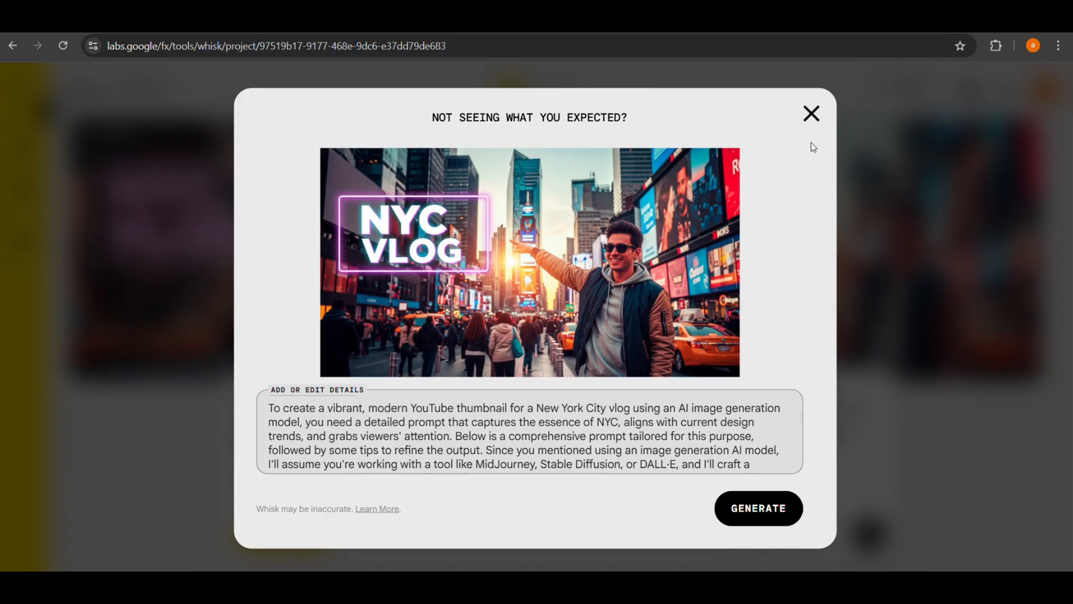
click(812, 114)
click(356, 273)
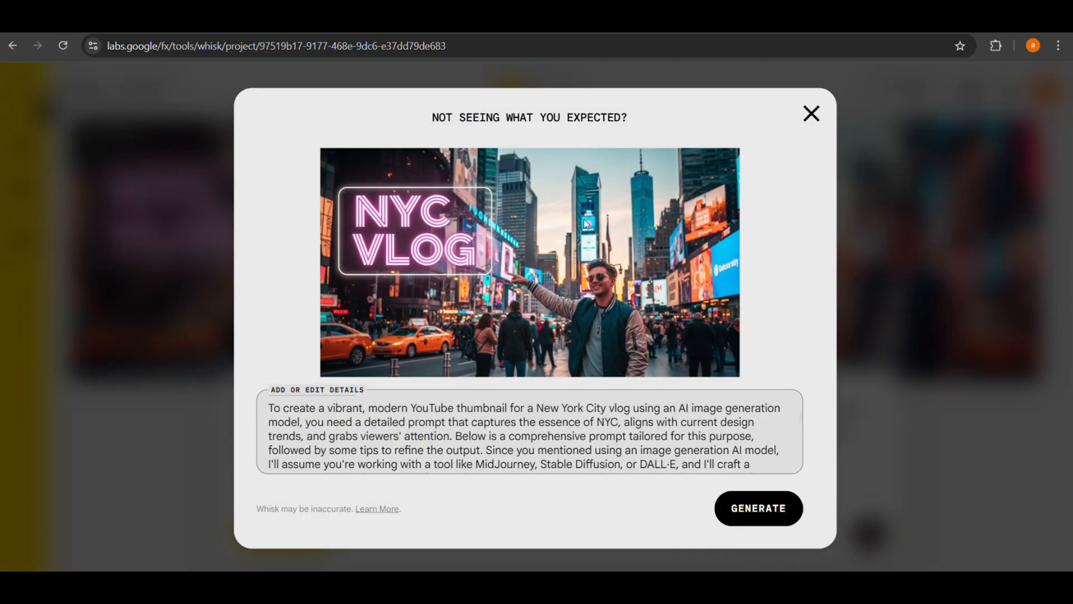
click(801, 117)
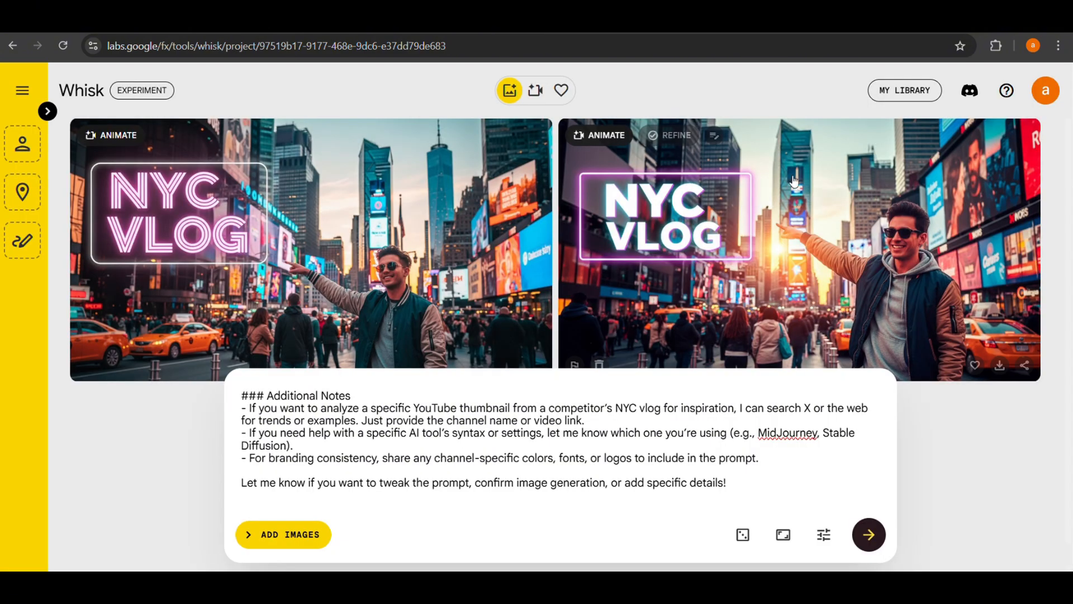
scroll(703, 257, down, 3)
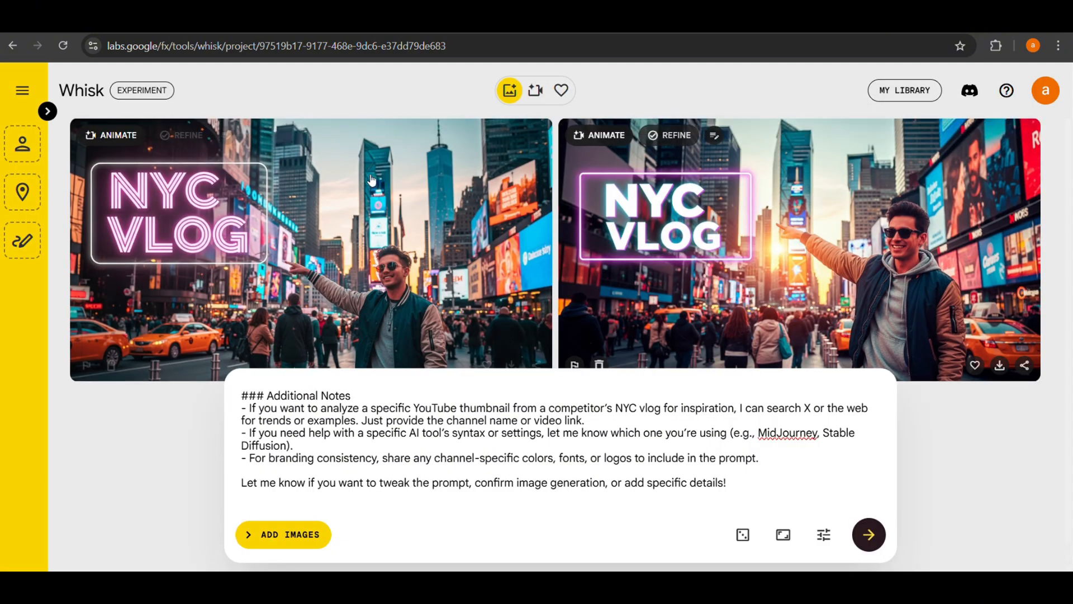
Go to the library of saved Whisk projects and open the project dated 5/21/25.
scroll(793, 224, down, 1)
scroll(885, 193, up, 1)
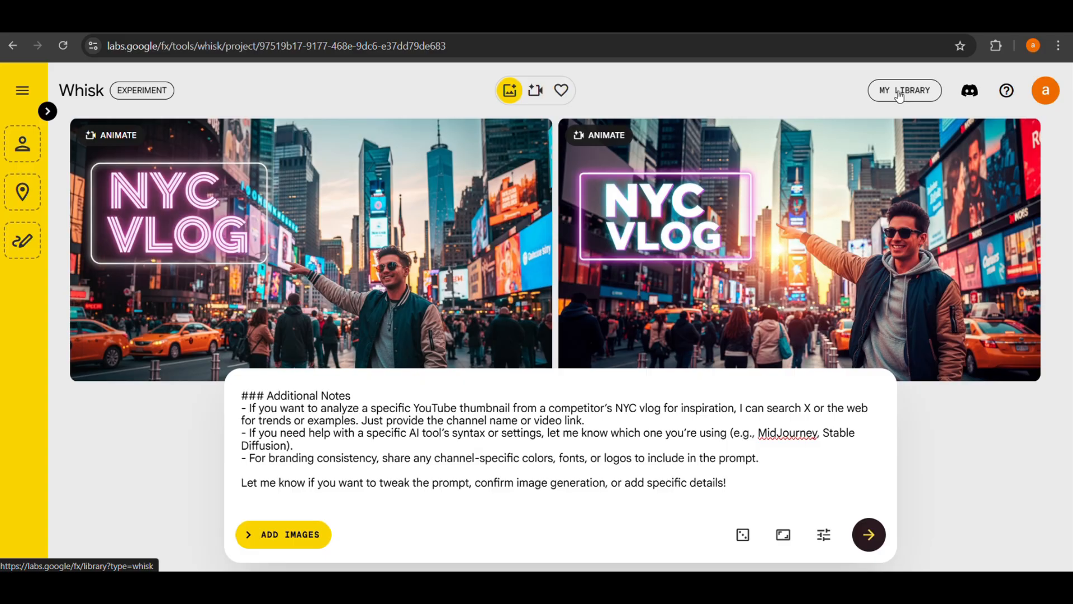
click(899, 98)
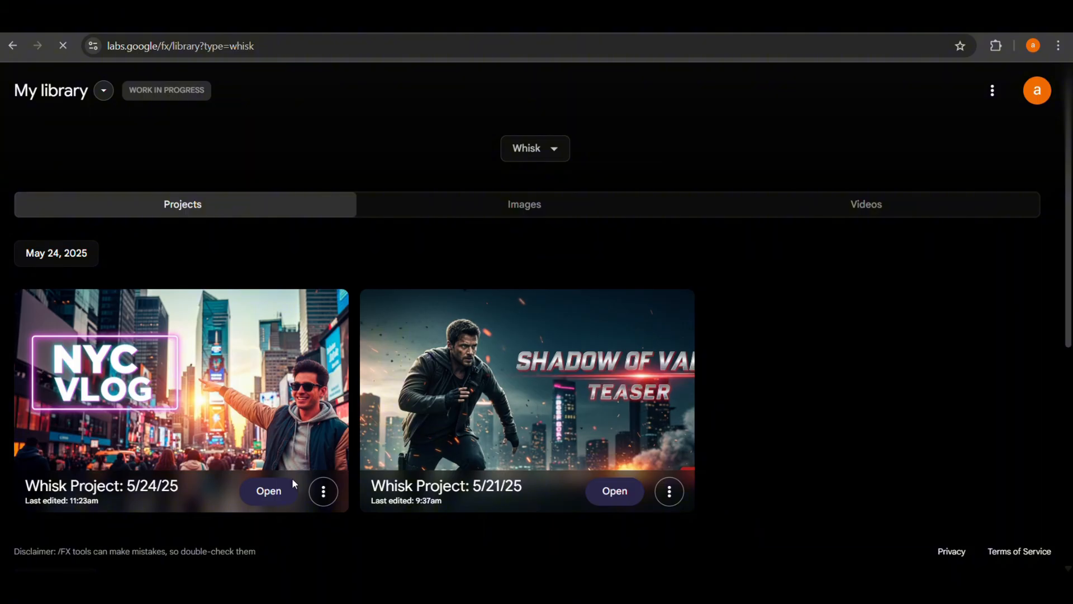
click(292, 485)
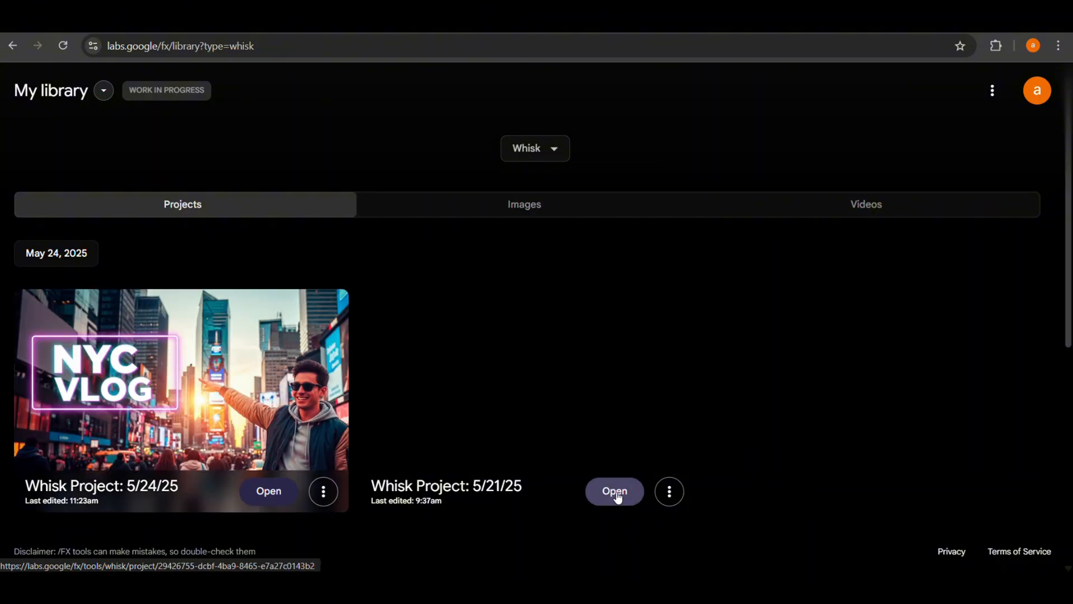
click(621, 490)
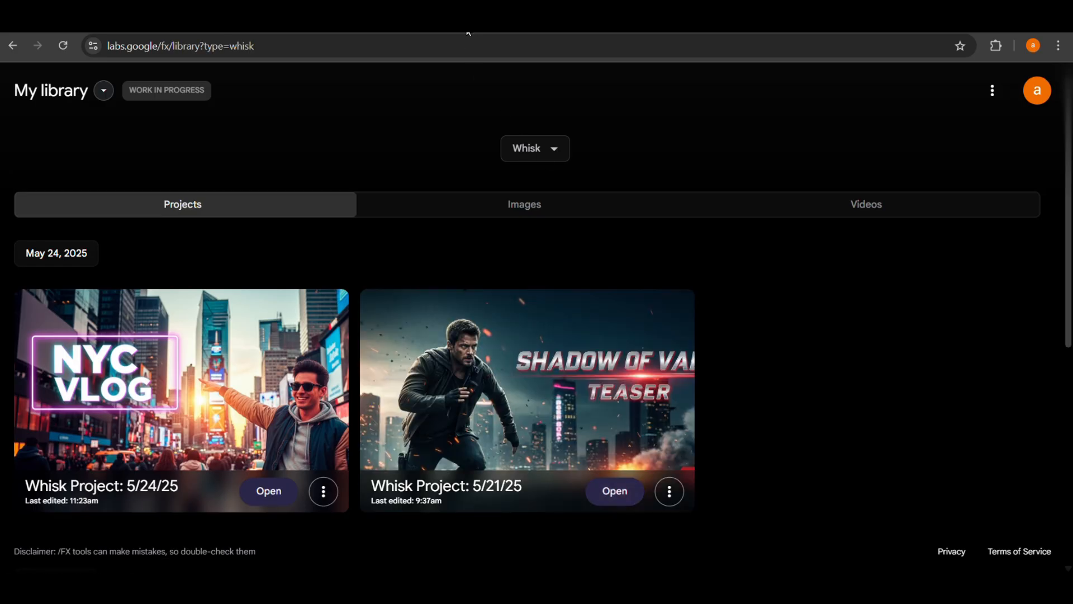
Look back through the thumbnails and banner images generated earlier in the 5/21/25 project.
scroll(620, 244, up, 15)
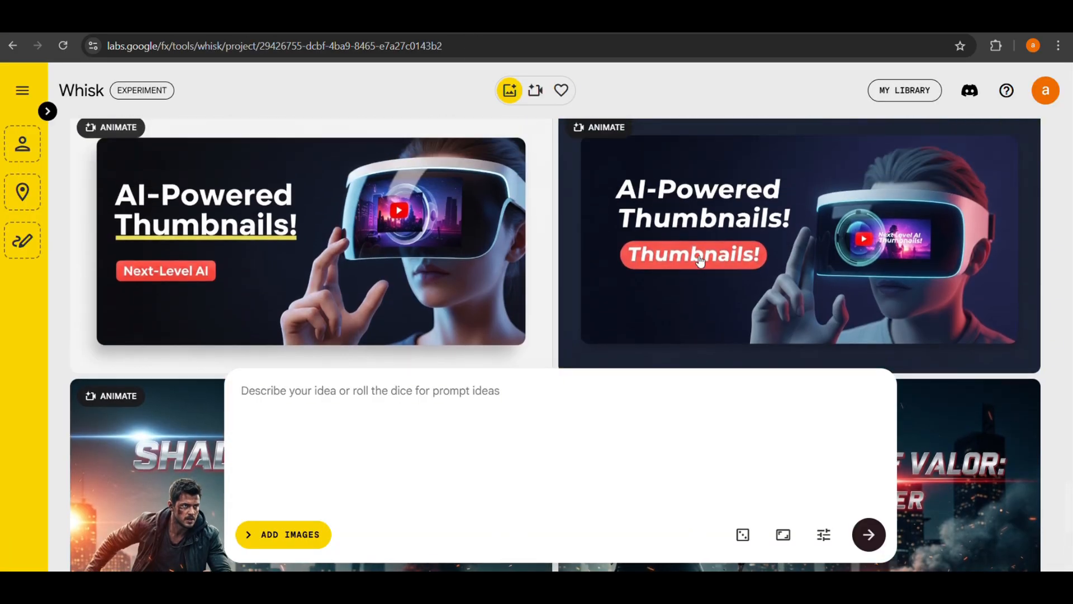
scroll(701, 259, up, 10)
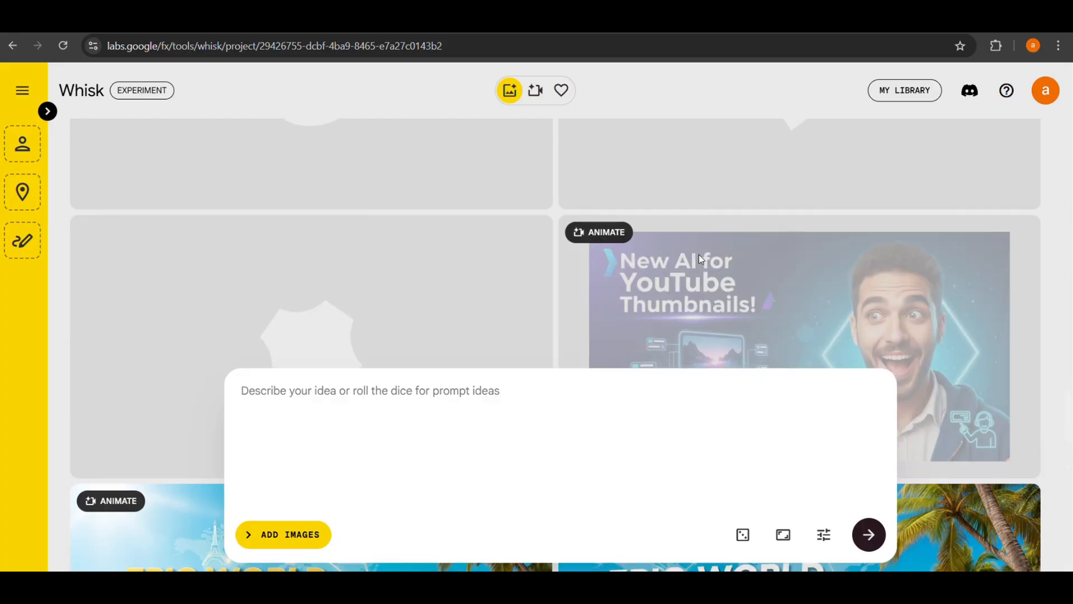
scroll(702, 259, up, 5)
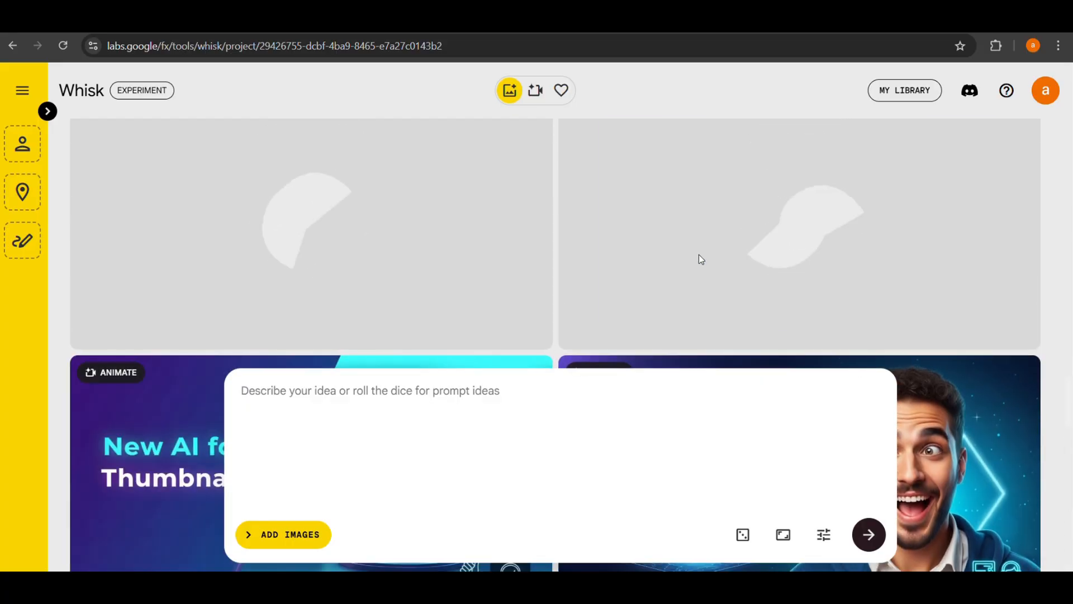
scroll(701, 263, up, 5)
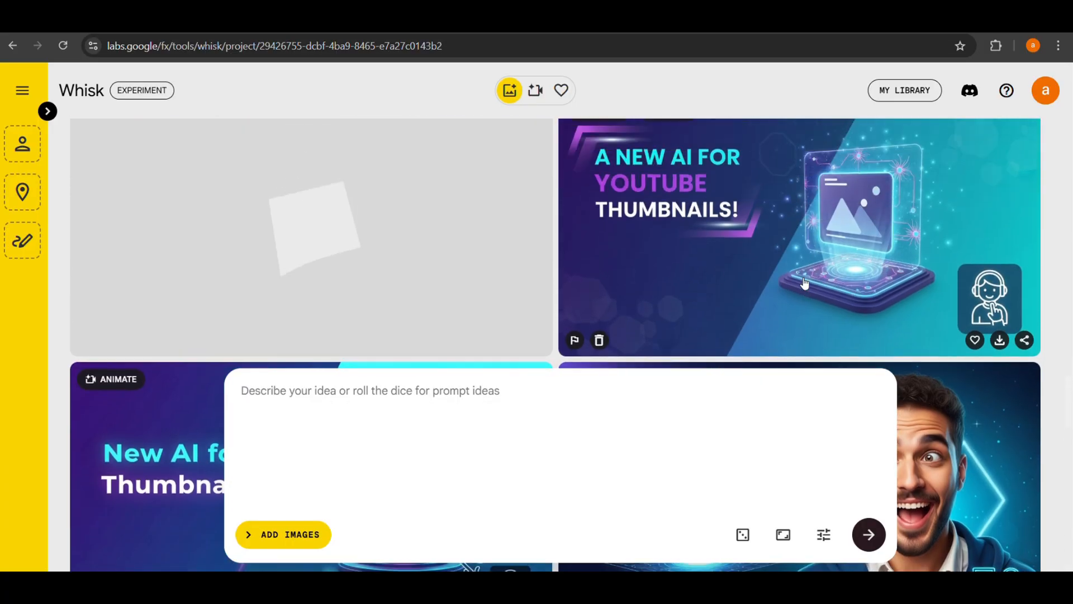
scroll(805, 284, up, 5)
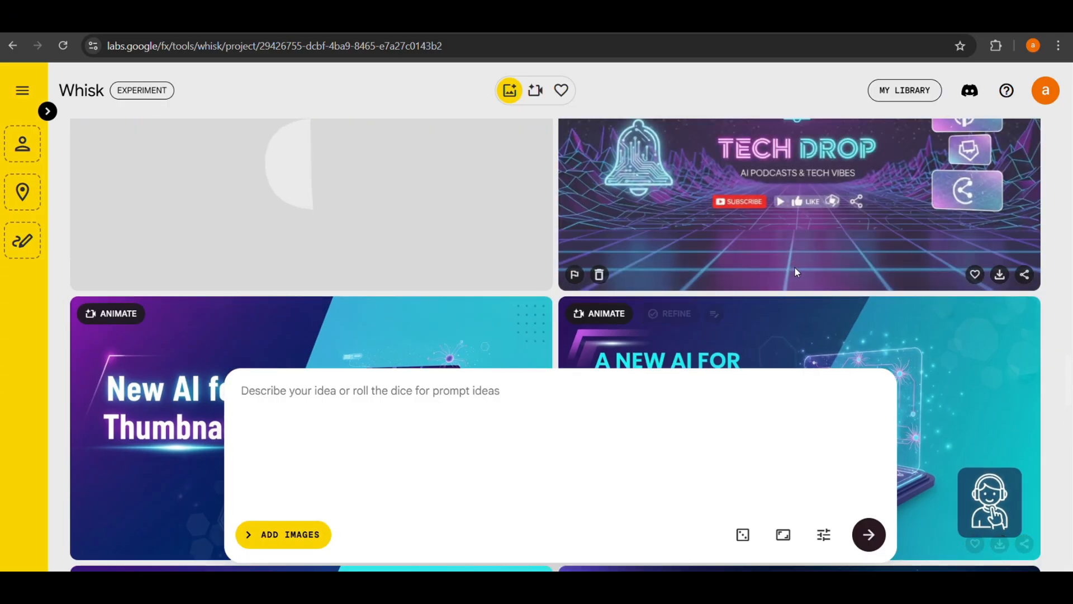
scroll(797, 271, up, 10)
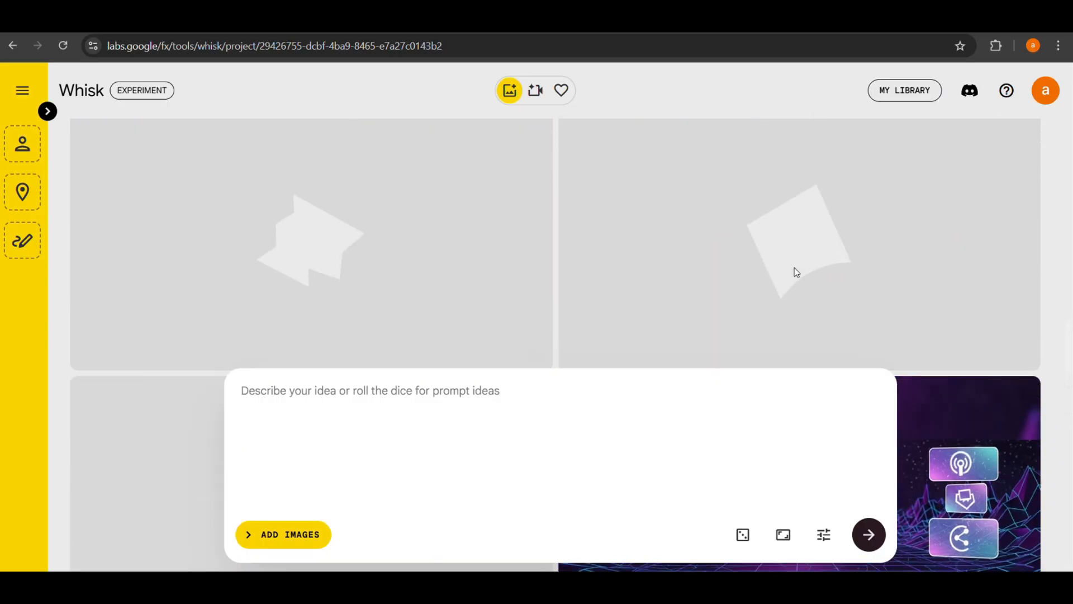